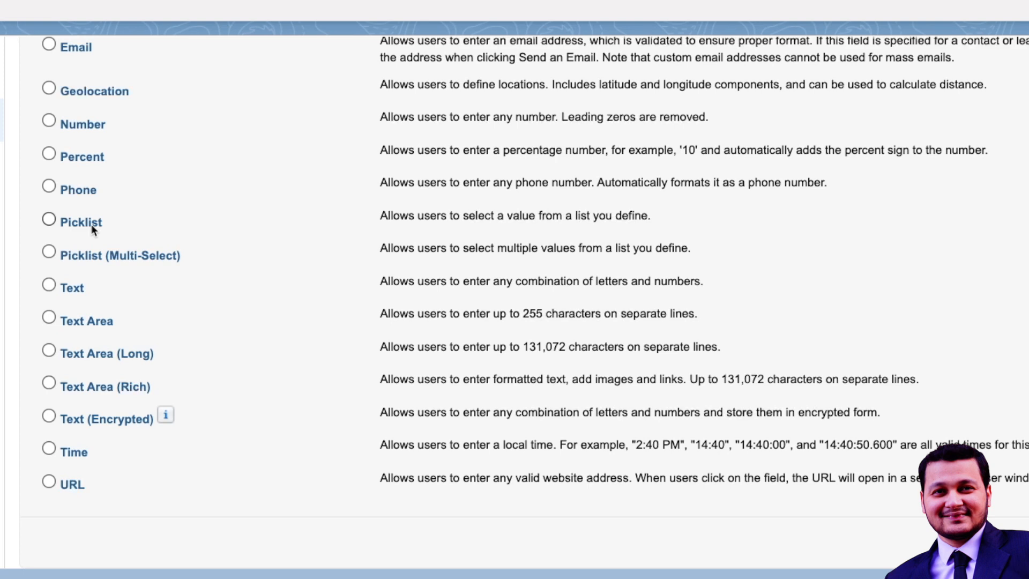
- Choose Picklist as the new Student field's data type and label the field Subject
left_click(91, 224)
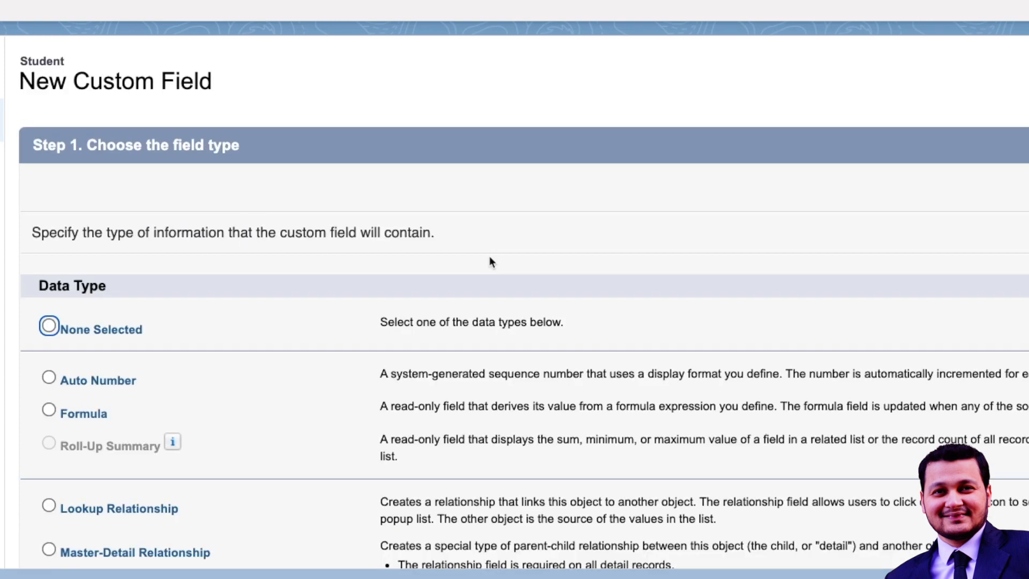
scroll(211, 320, "down", 15)
left_click(52, 281)
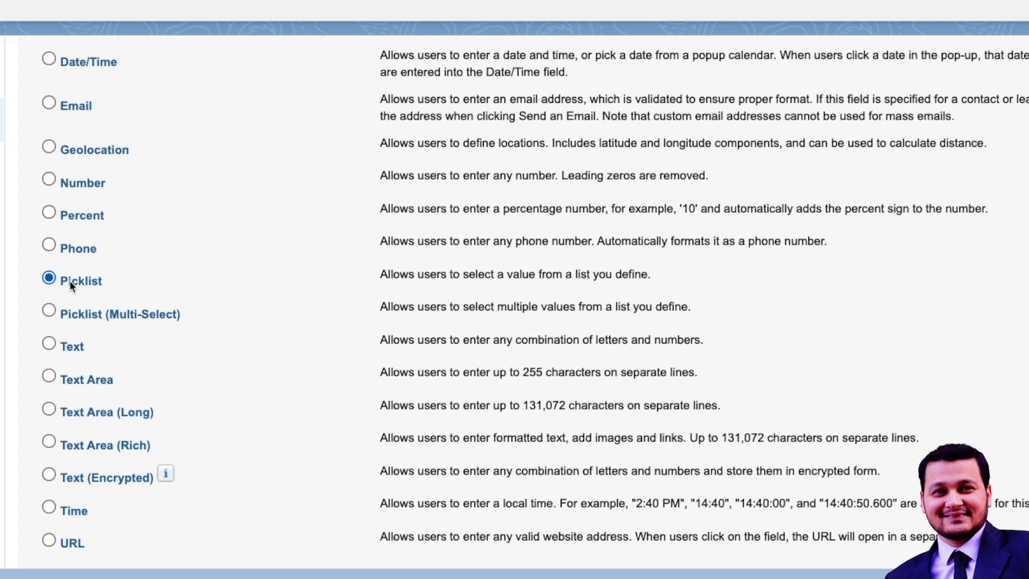
scroll(70, 282, "down", 1)
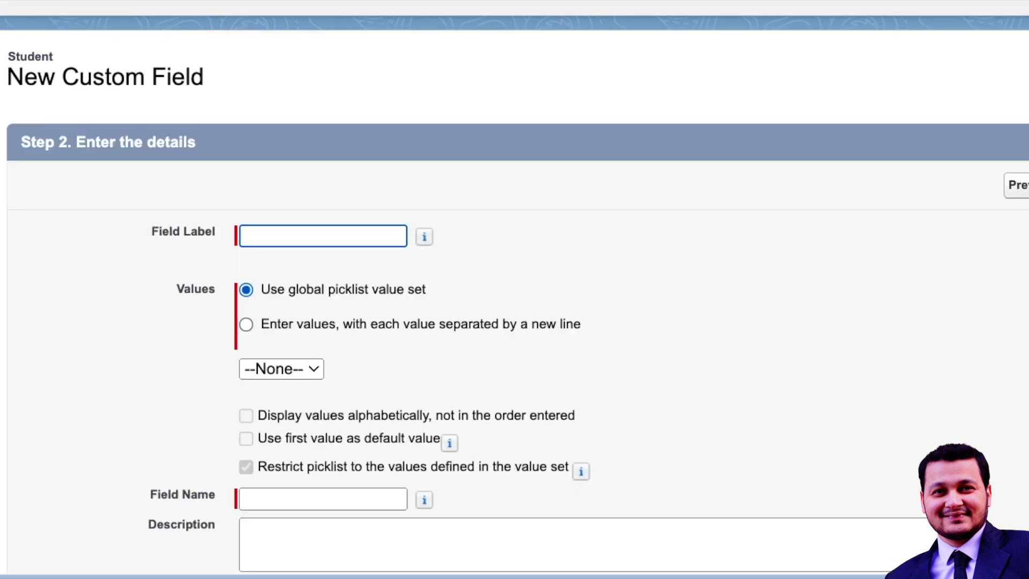
type("Subject")
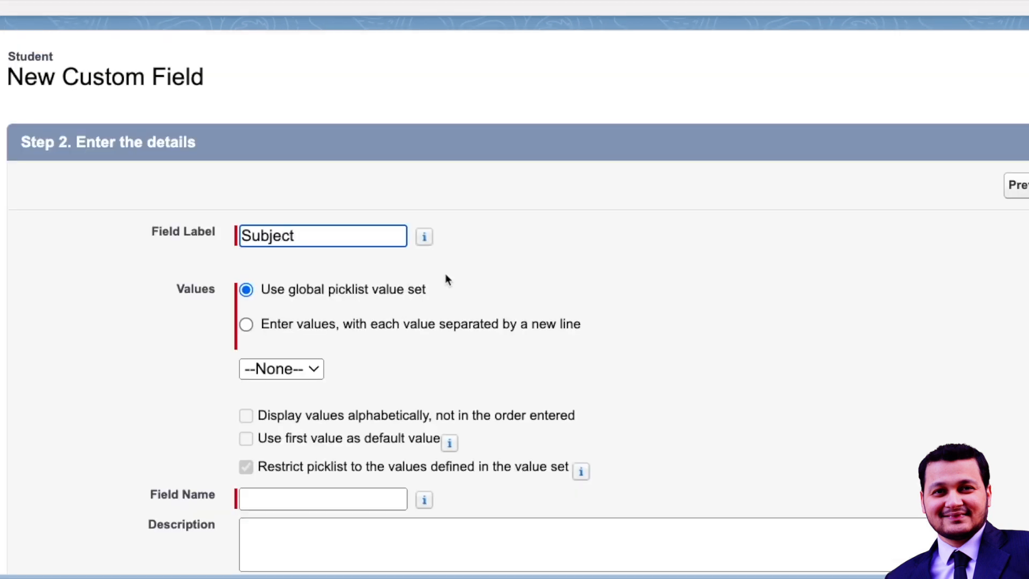
scroll(445, 273, "down", 5)
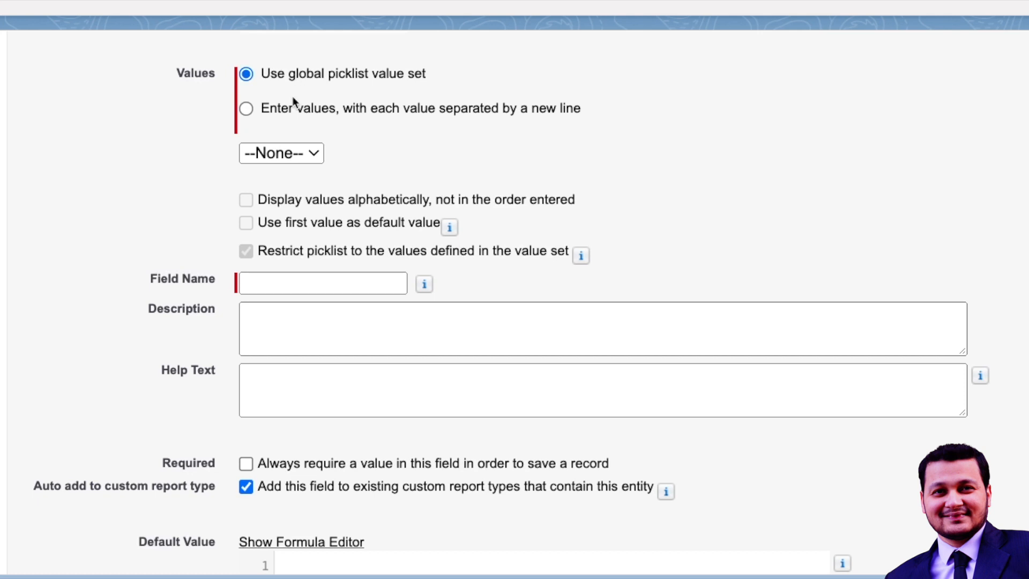
- Enter Maths, Computers and Physics as the Subject field's own values instead of using a global picklist value set
left_click(288, 112)
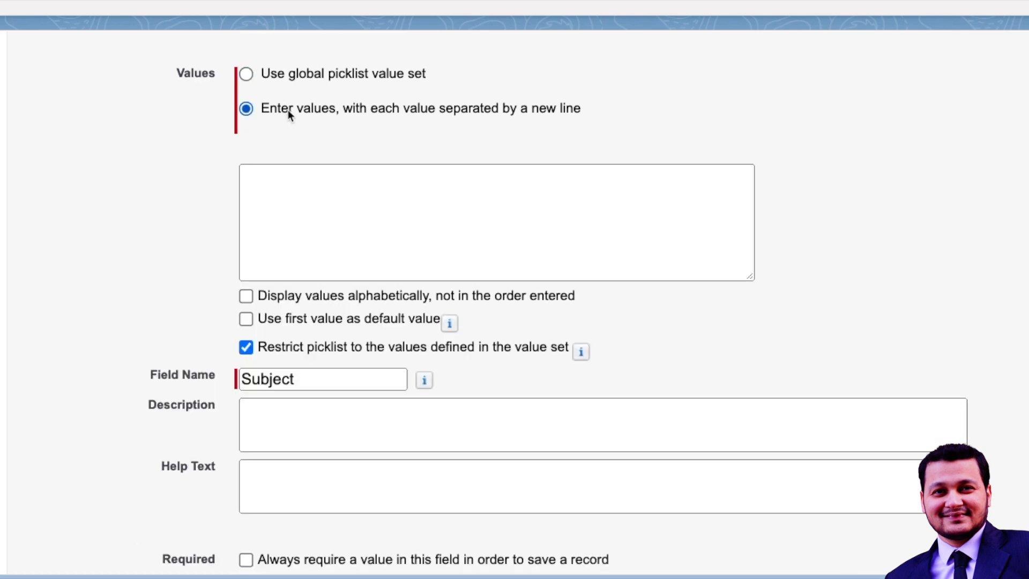
left_click(296, 205)
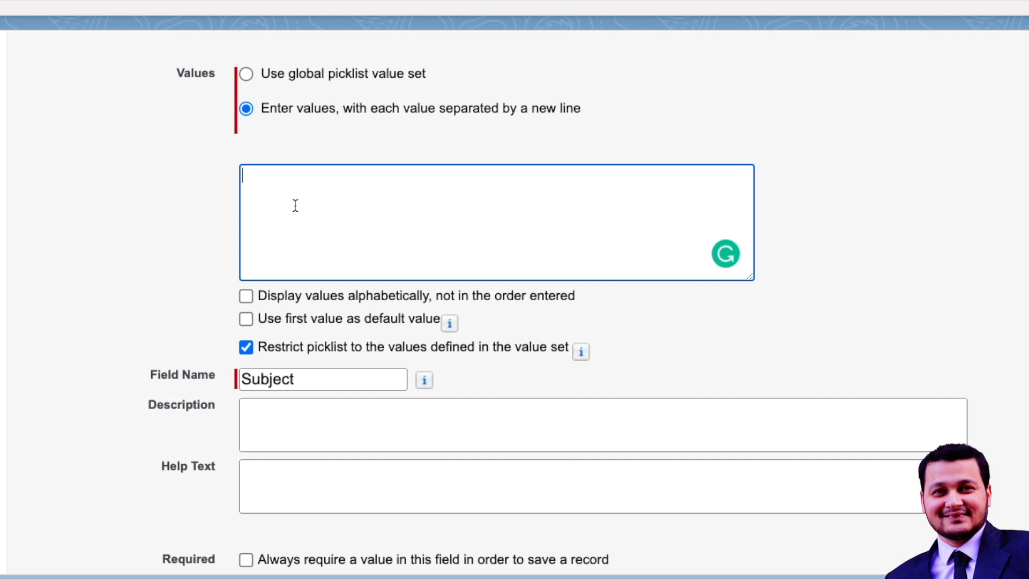
scroll(295, 206, "up", 2)
scroll(295, 206, "down", 1)
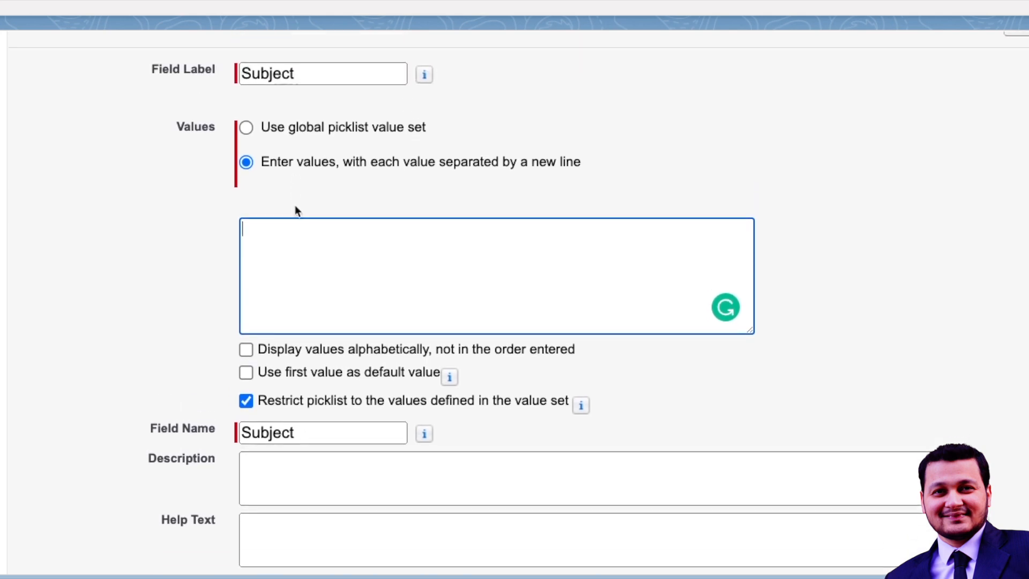
type("Maths")
key("Return")
type("Computers")
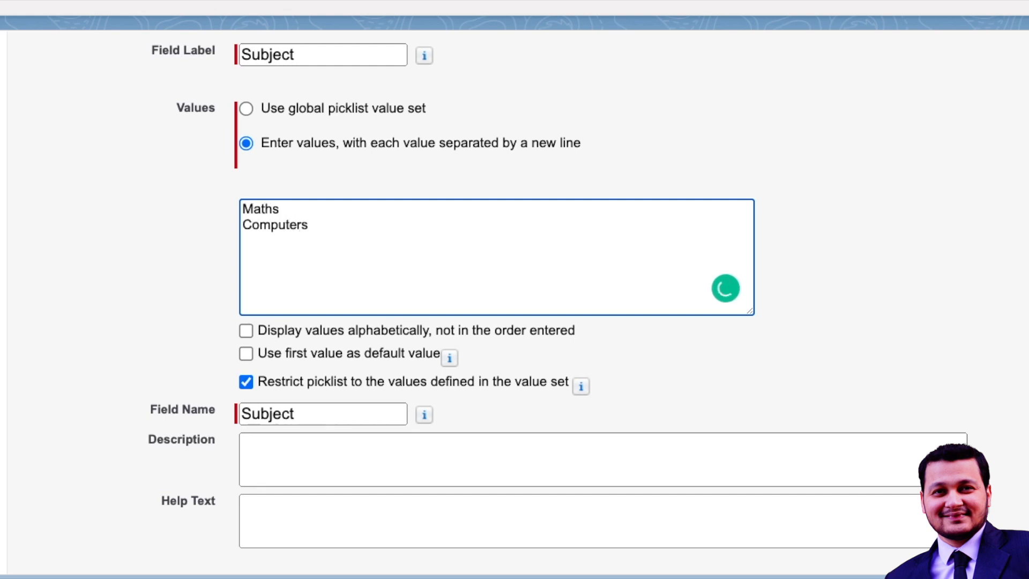
key("Return")
type("Phys")
type("ics")
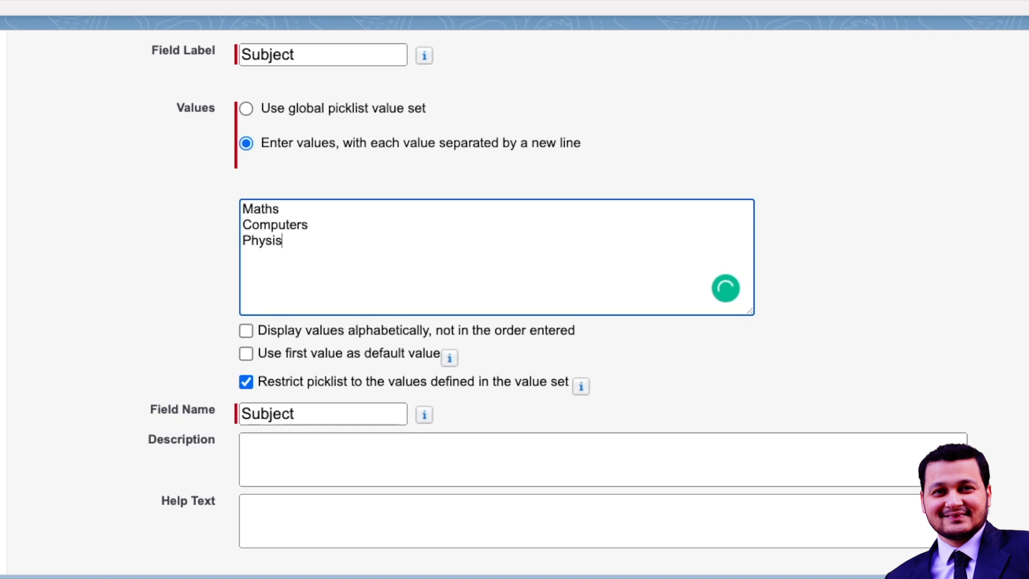
- Make the Subject picklist display its values alphabetically and check the value-set restriction's help
scroll(306, 286, "down", 3)
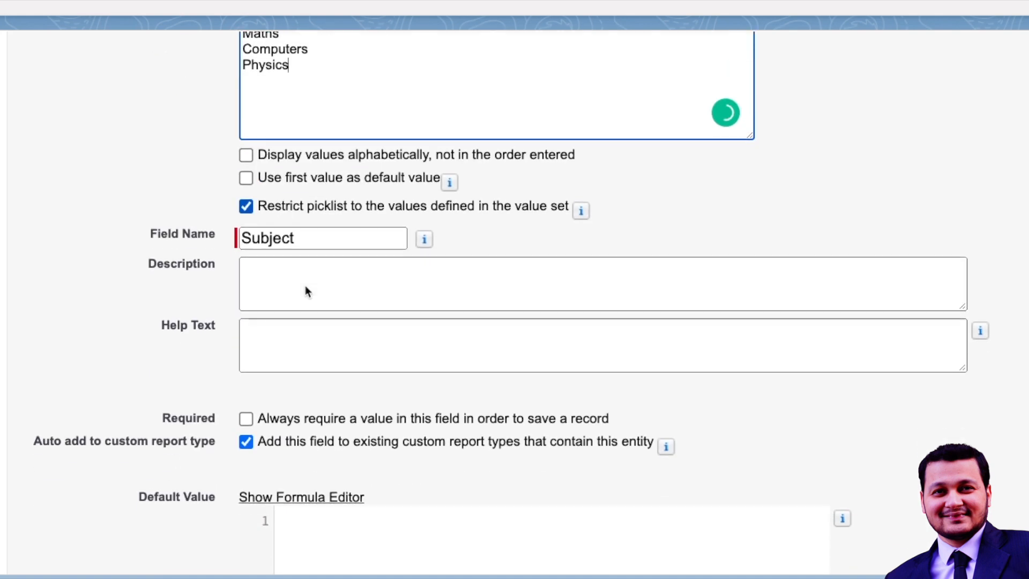
scroll(335, 156, "up", 1)
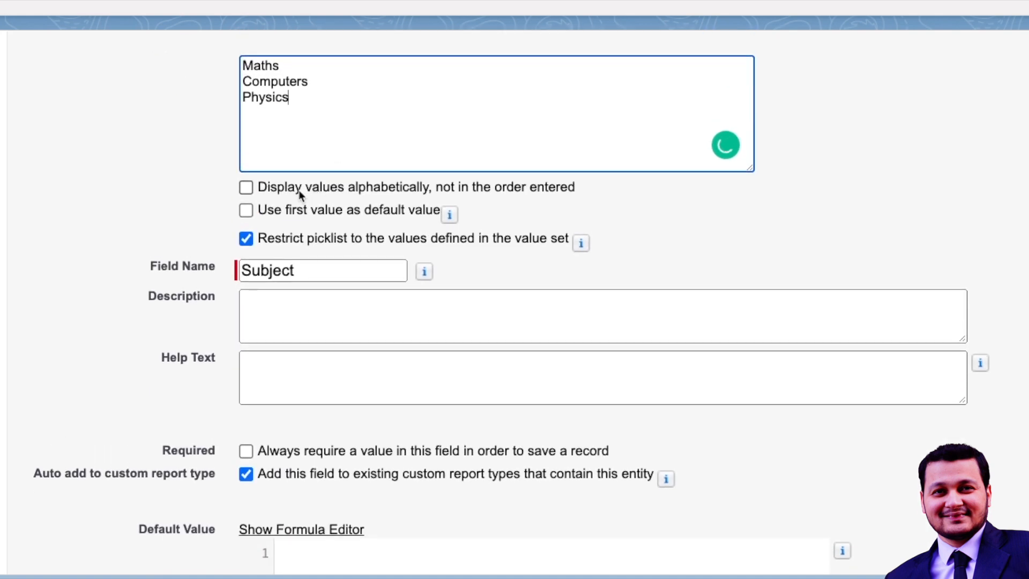
left_click(247, 189)
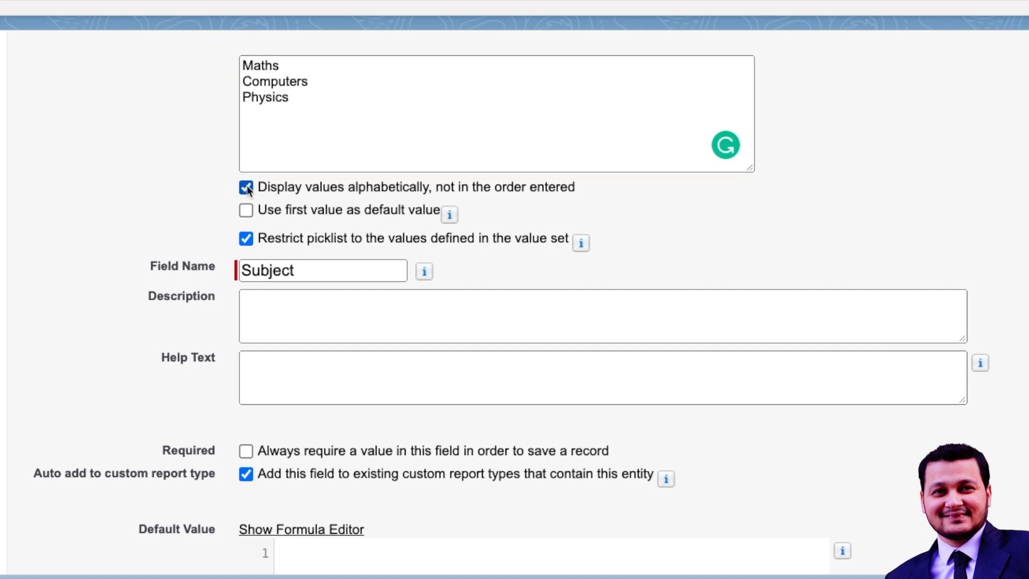
left_click_drag(241, 65, 287, 103)
left_click(301, 104)
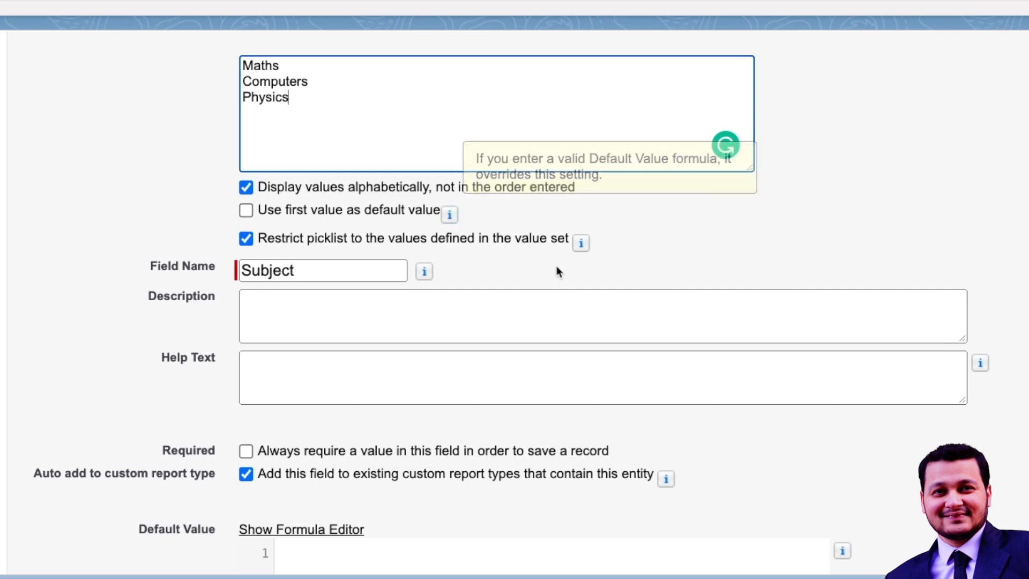
scroll(681, 269, "up", 1)
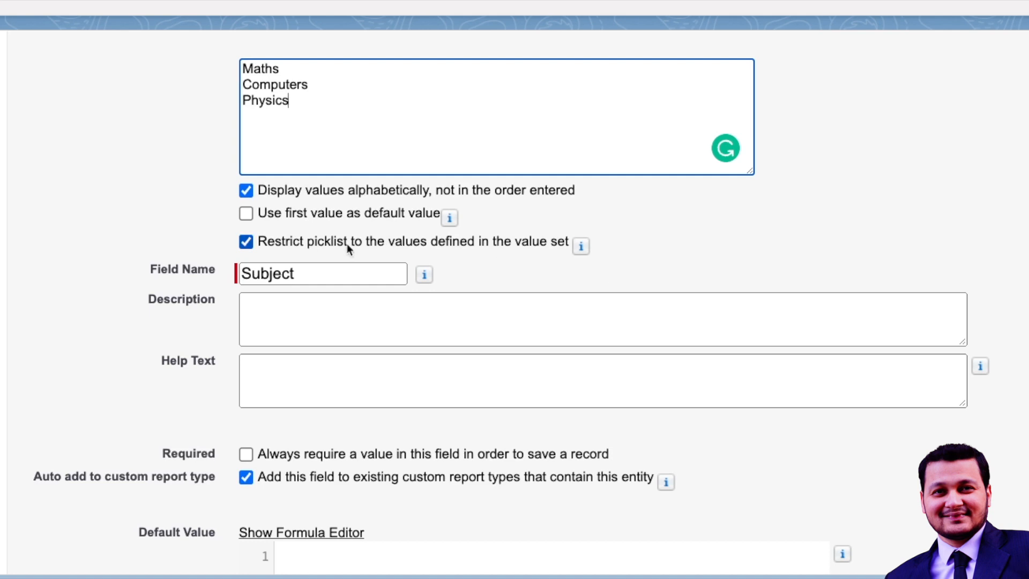
mouse_move(581, 248)
- Accept the default field-level security, keep the field on the Student Layout and save the Subject field
left_click(1021, 214)
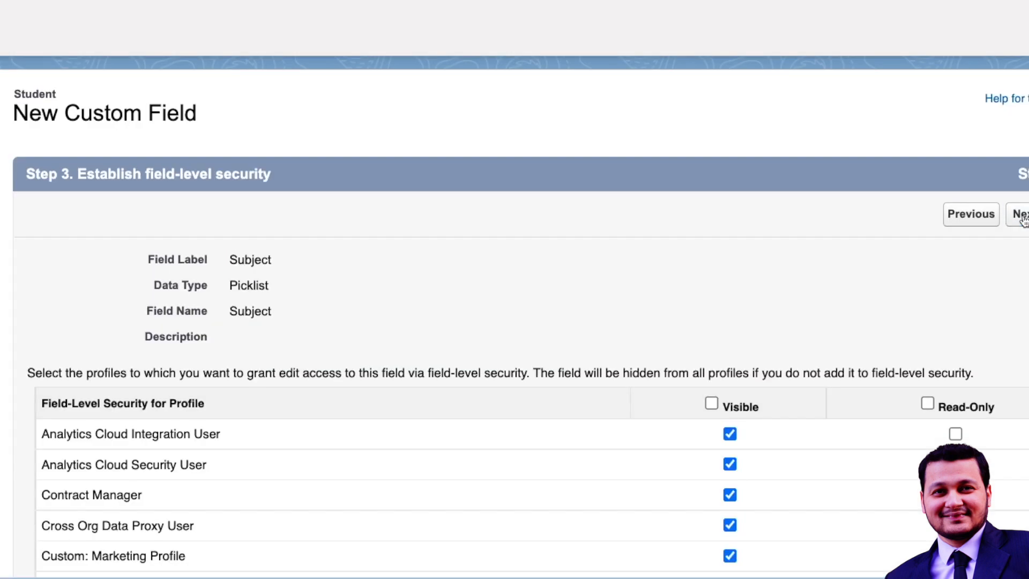
left_click(1021, 215)
left_click(1022, 217)
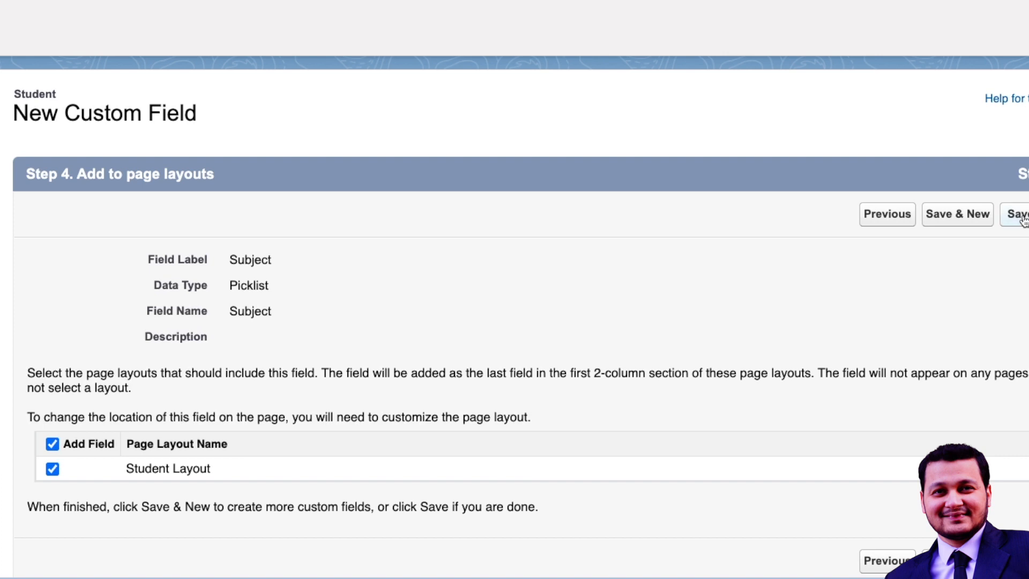
scroll(303, 300, "down", 8)
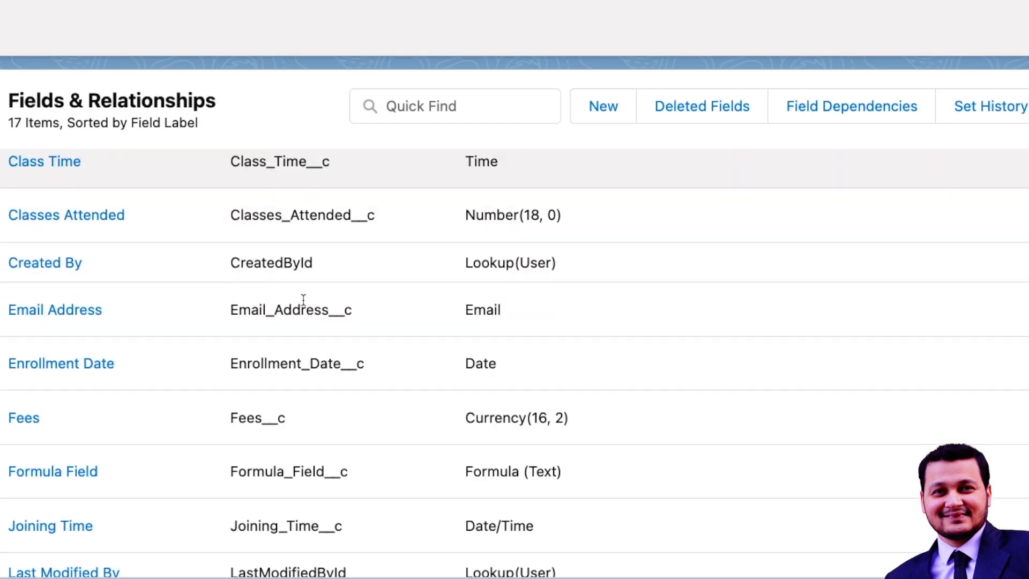
scroll(303, 299, "down", 1)
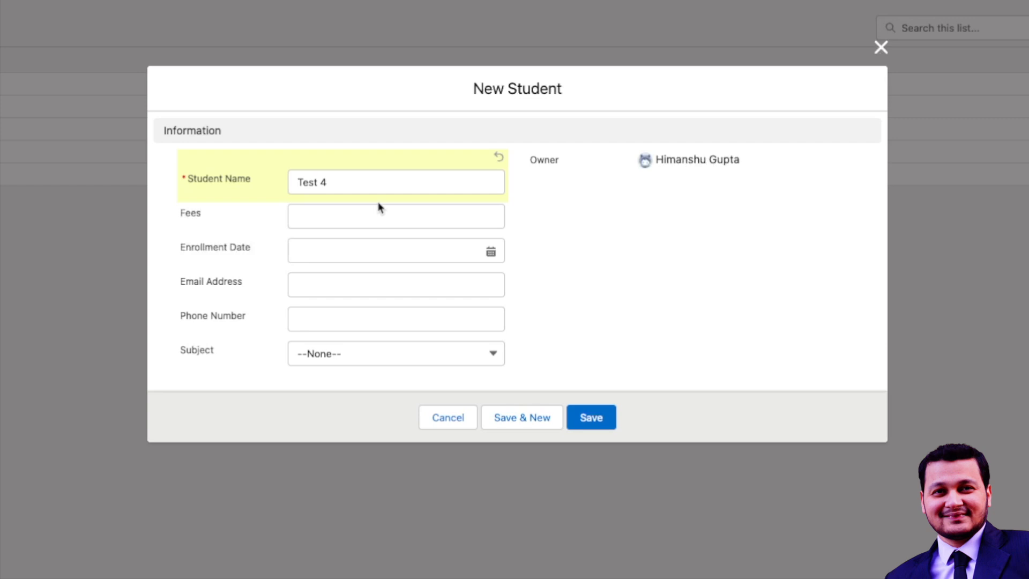
- Set the new student record's Subject to Computers and save the record
left_click(351, 358)
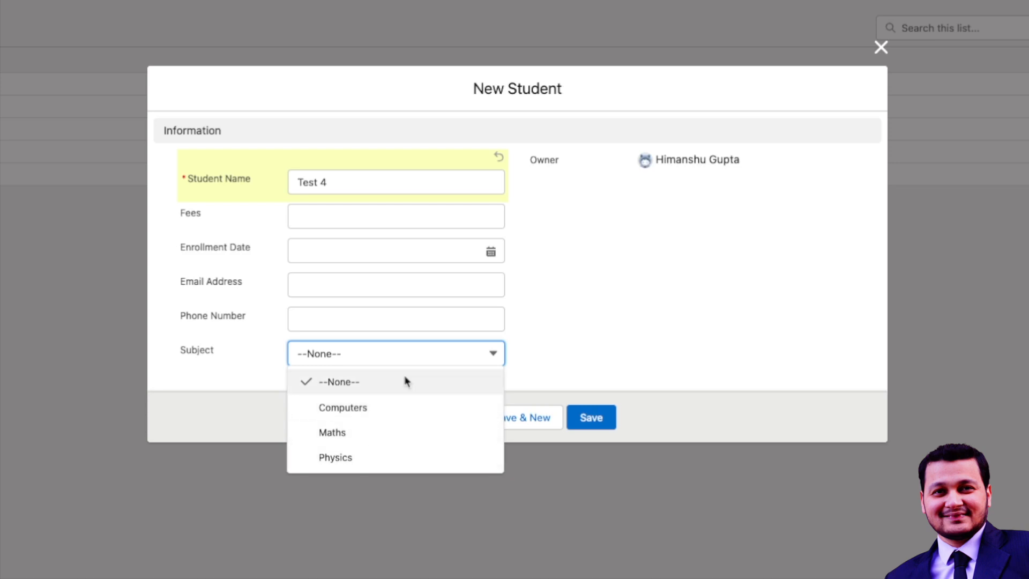
left_click(347, 407)
left_click(591, 417)
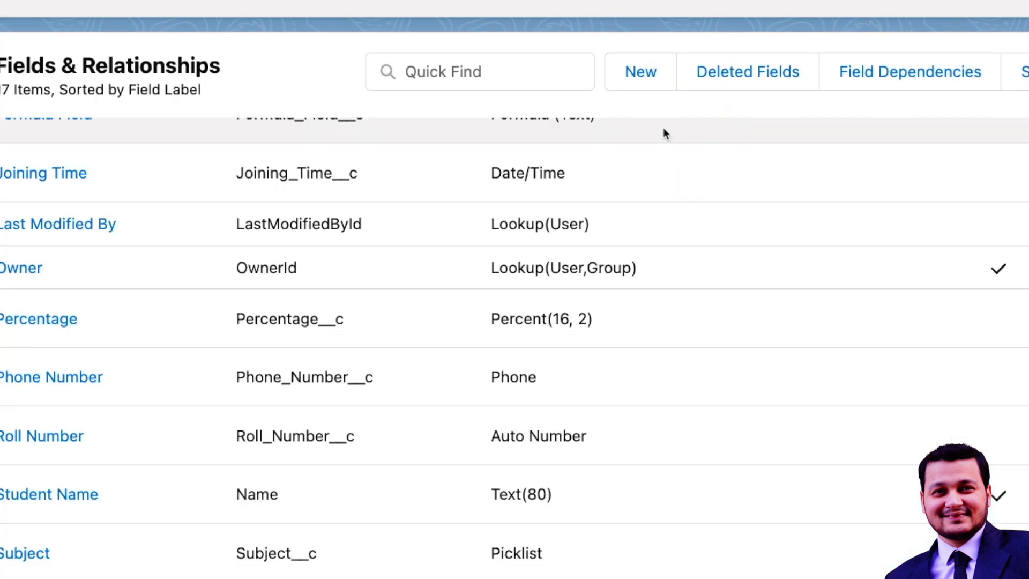
- Start another Student custom field of type Picklist (Multi-Select) and label it Multi Select Picklist
left_click(630, 73)
scroll(154, 348, "down", 10)
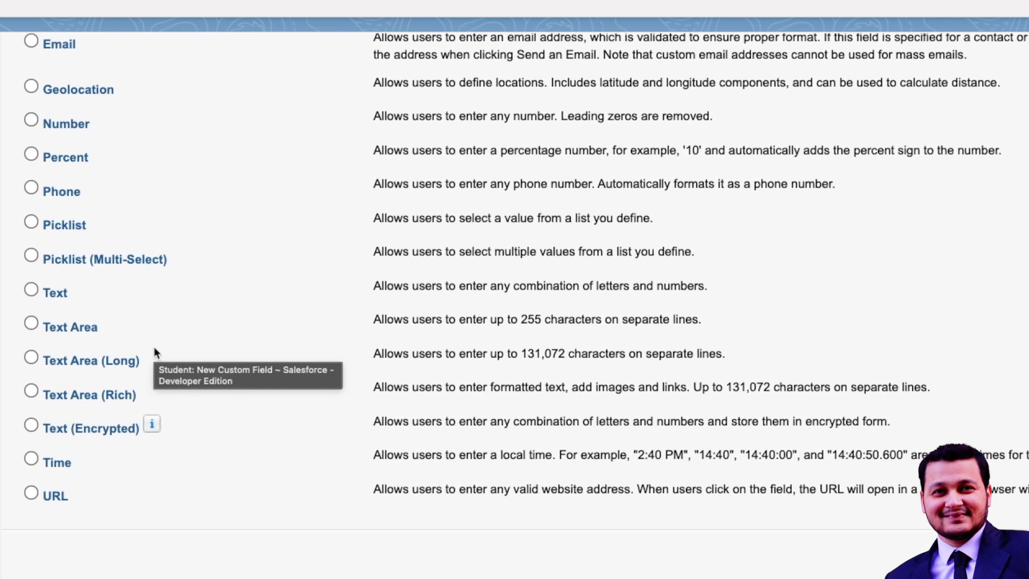
left_click(85, 259)
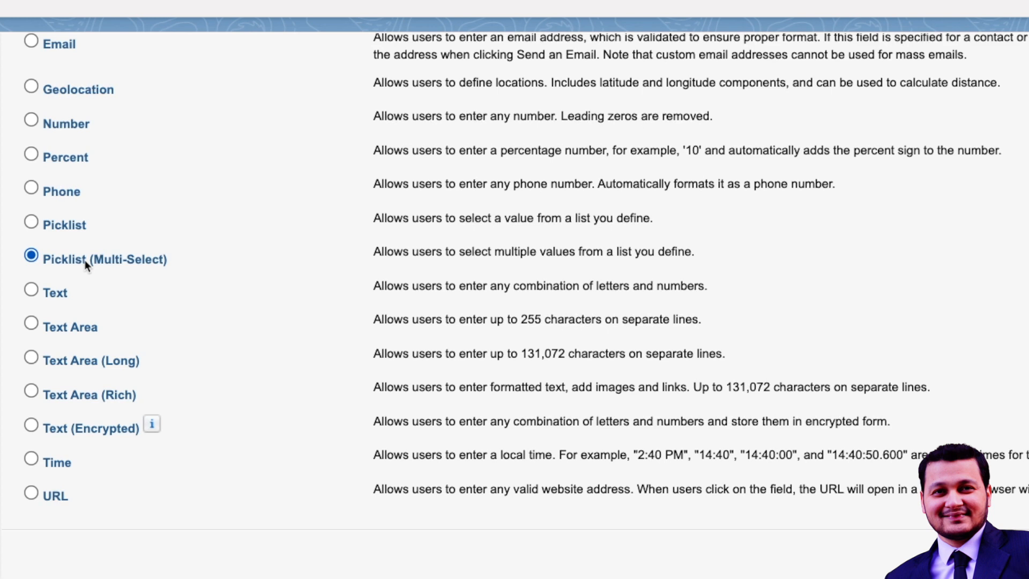
type("ti Select ")
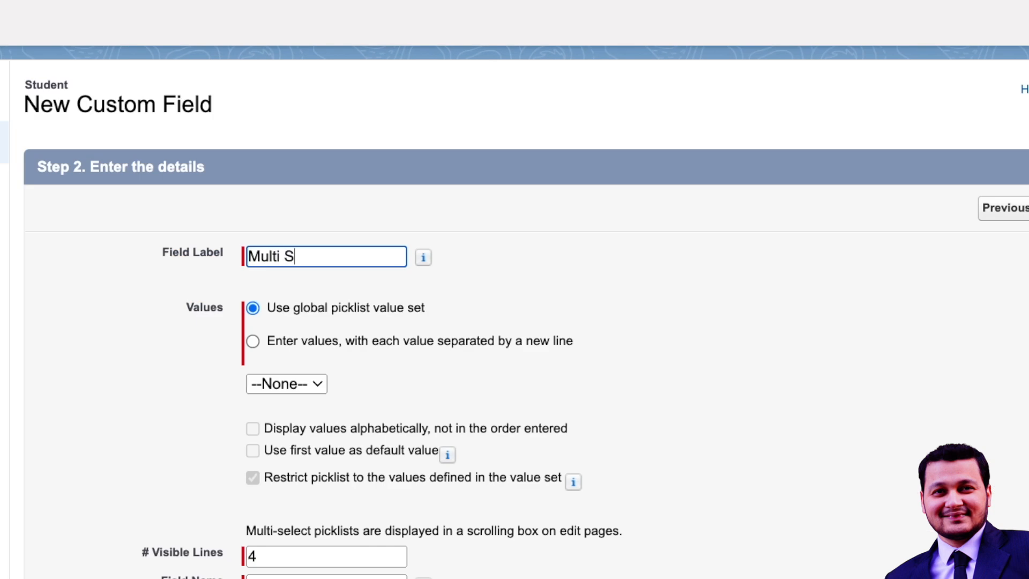
type("Picklist")
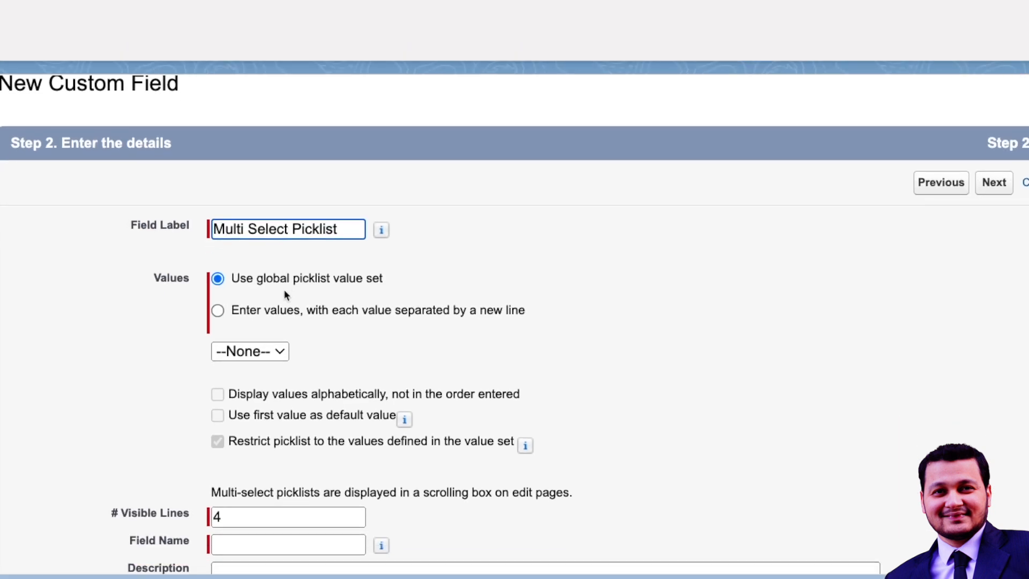
- Enter the field's own values, Value 1 through Value 5, one per line, instead of using a global value set
scroll(284, 288, "down", 1)
left_click(285, 268)
left_click(261, 352)
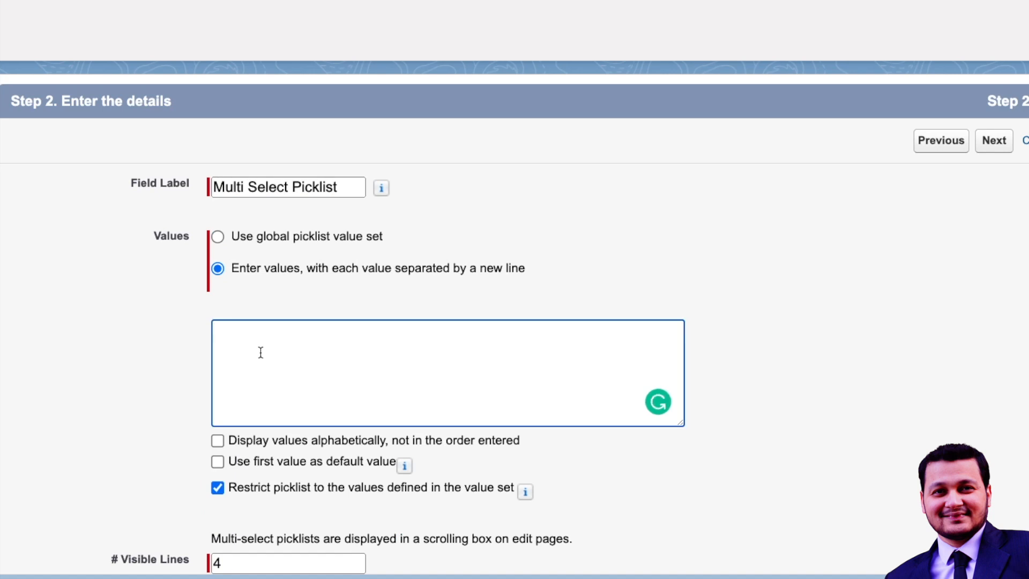
type("Value 1")
key("Return")
type("Value 2")
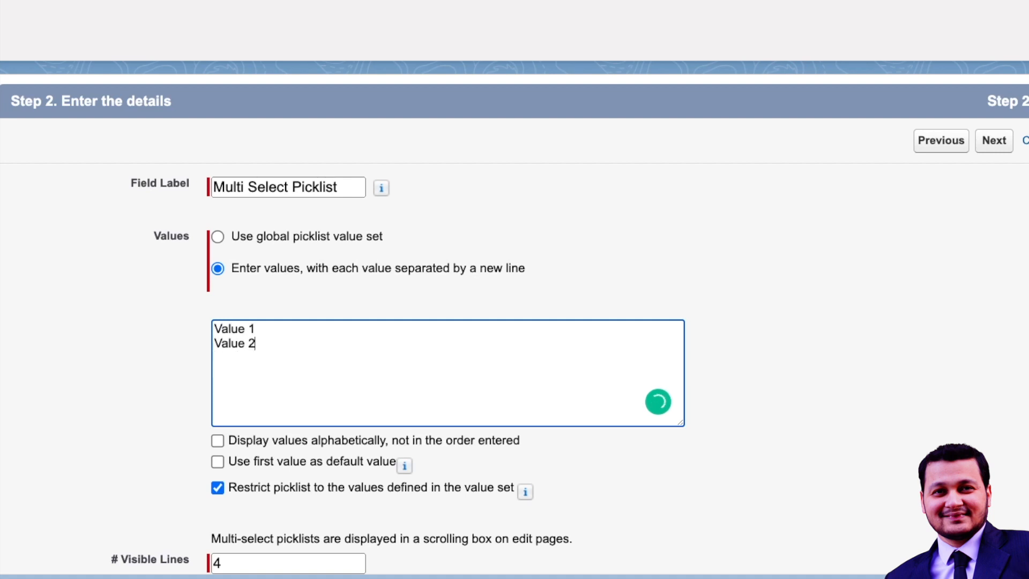
key("Return")
type("Value 33")
key("BackSpace")
key("Return")
type("Value 4")
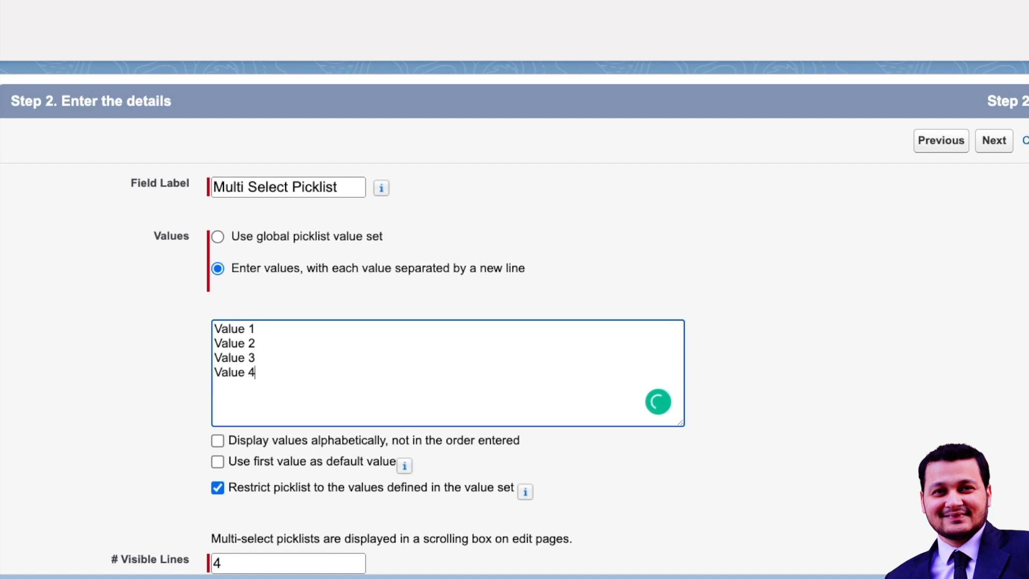
key("Return")
type("Value 5")
- Make the multi-select picklist display its values alphabetically and review its visible lines and required options
scroll(310, 361, "down", 4)
left_click(332, 242)
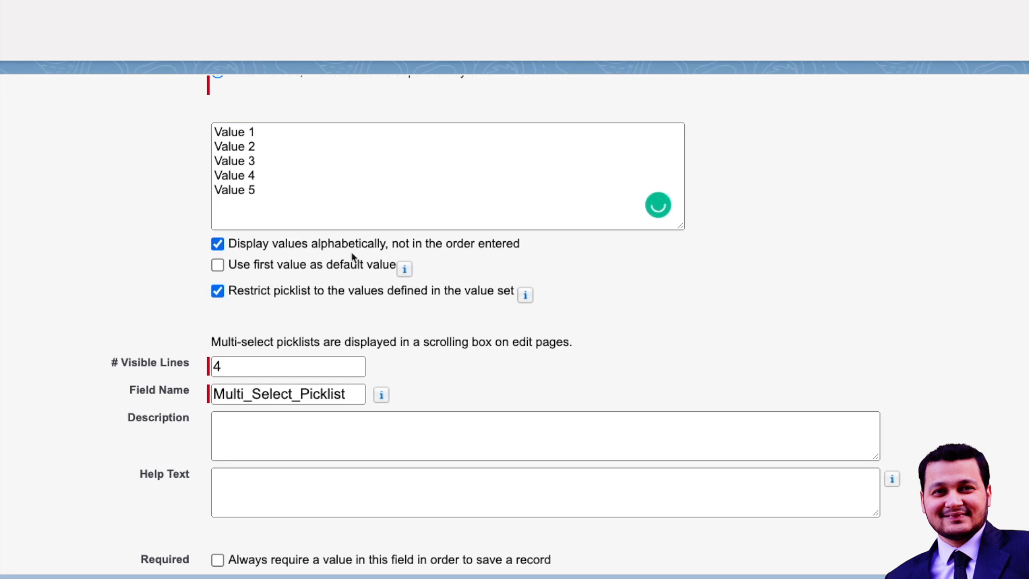
scroll(532, 321, "down", 5)
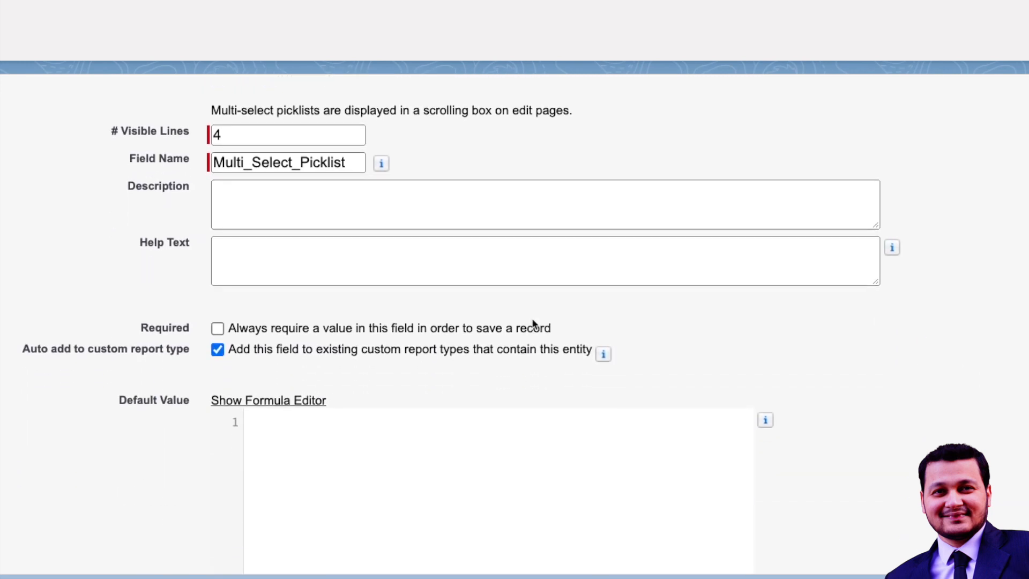
left_click(249, 134)
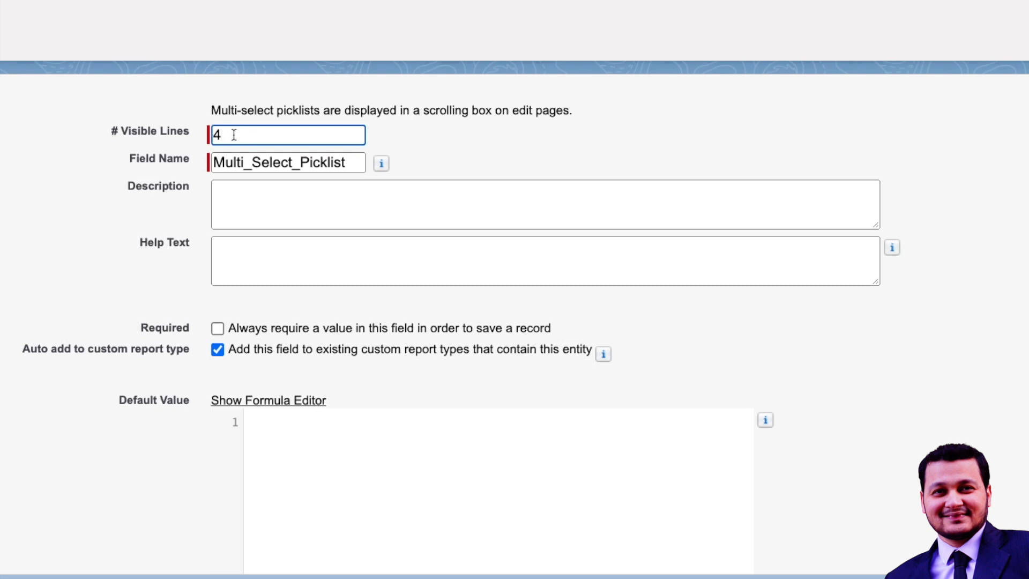
scroll(314, 218, "down", 5)
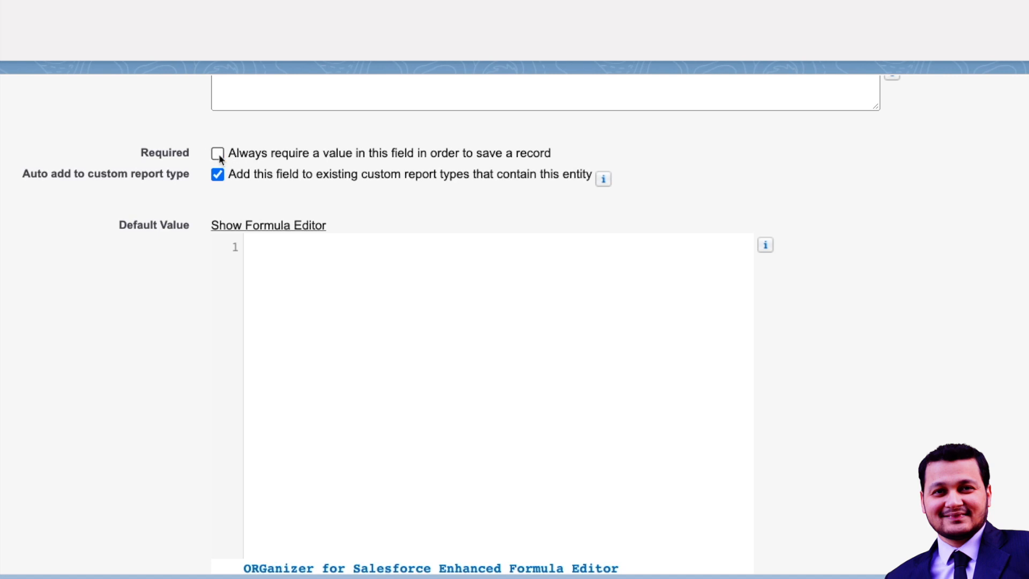
- Accept the default field settings and field-level security, add Multi Select Picklist to the Student Layout, and save the field
scroll(565, 194, "up", 6)
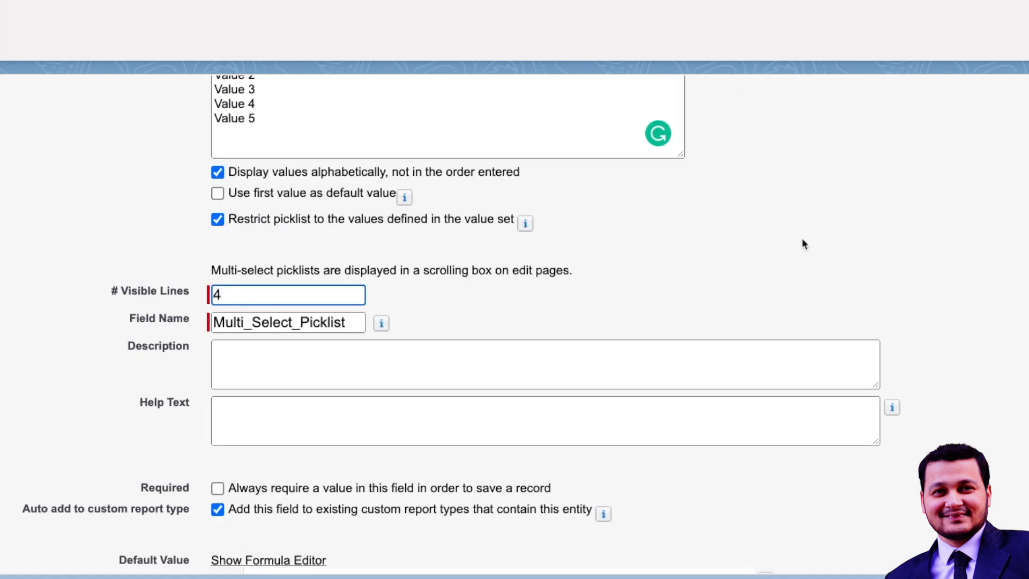
scroll(802, 240, "up", 6)
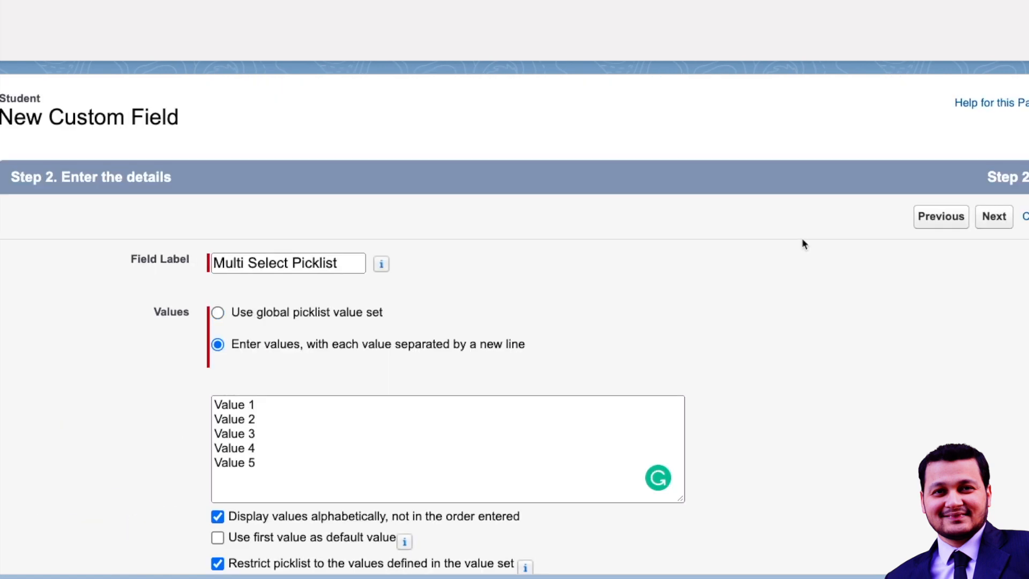
left_click(995, 217)
left_click(994, 217)
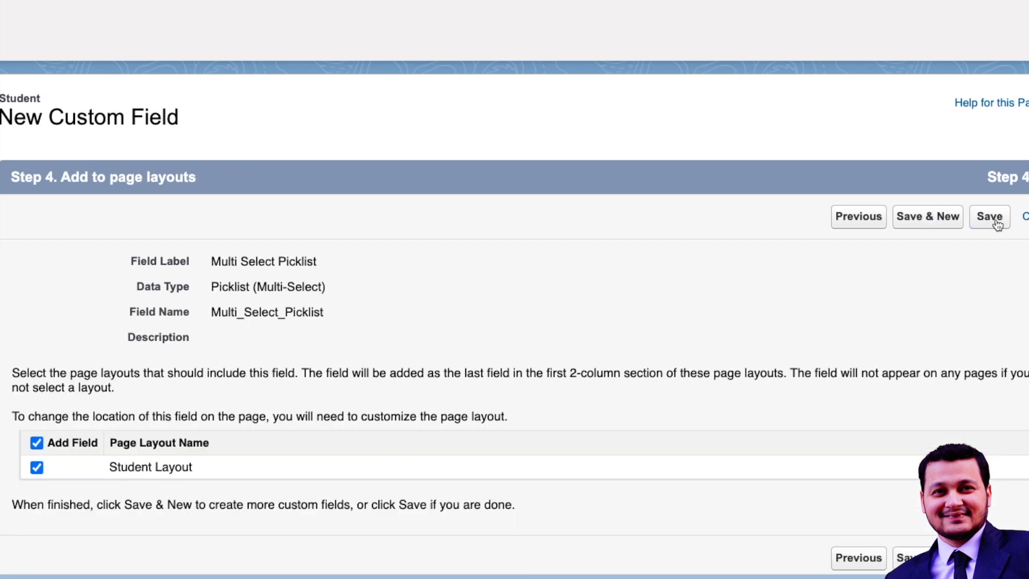
left_click(995, 222)
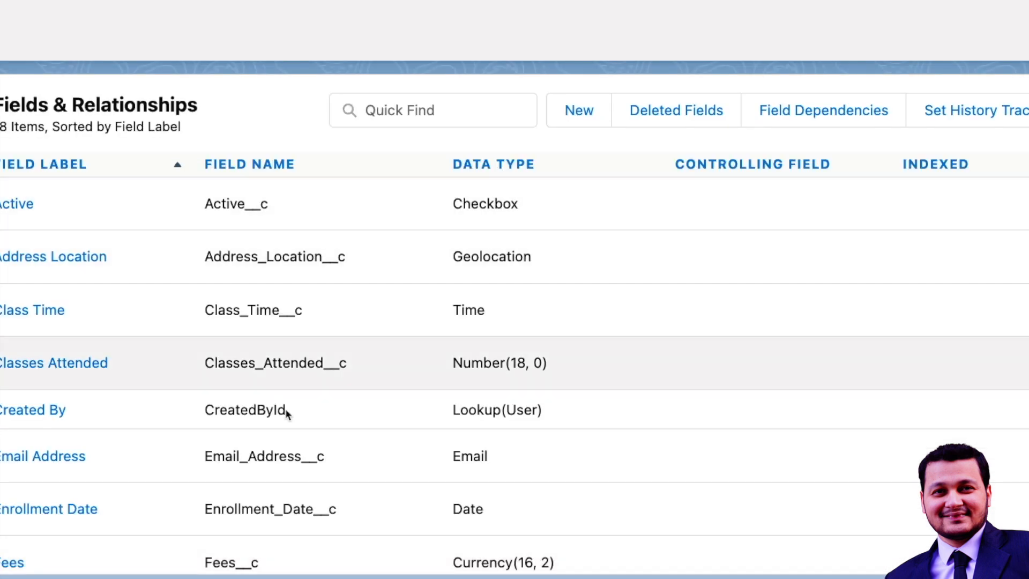
- Find Multi Select Picklist in the Student fields list and bring up the same field in a student record's form
scroll(262, 419, "down", 6)
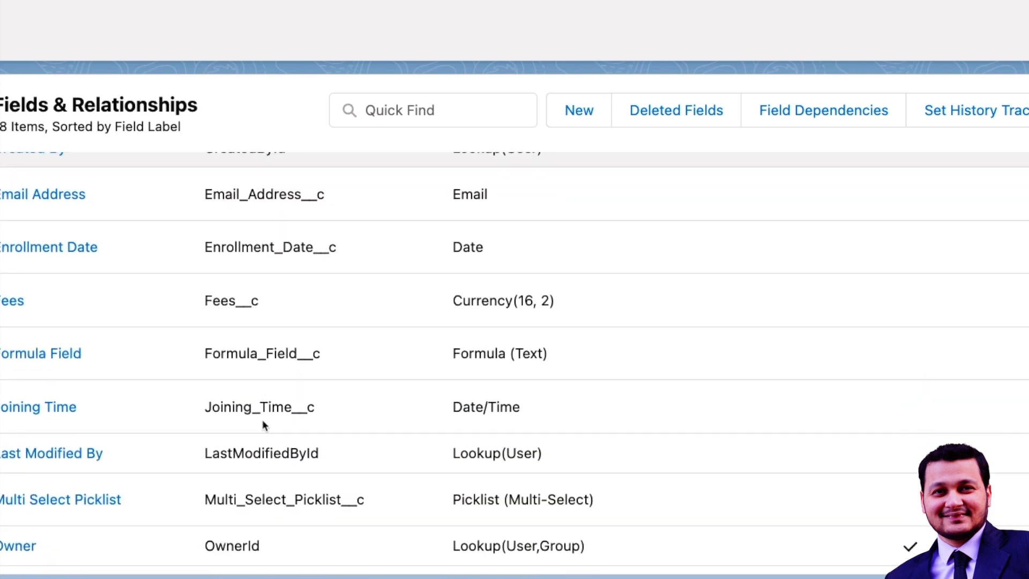
scroll(262, 420, "down", 3)
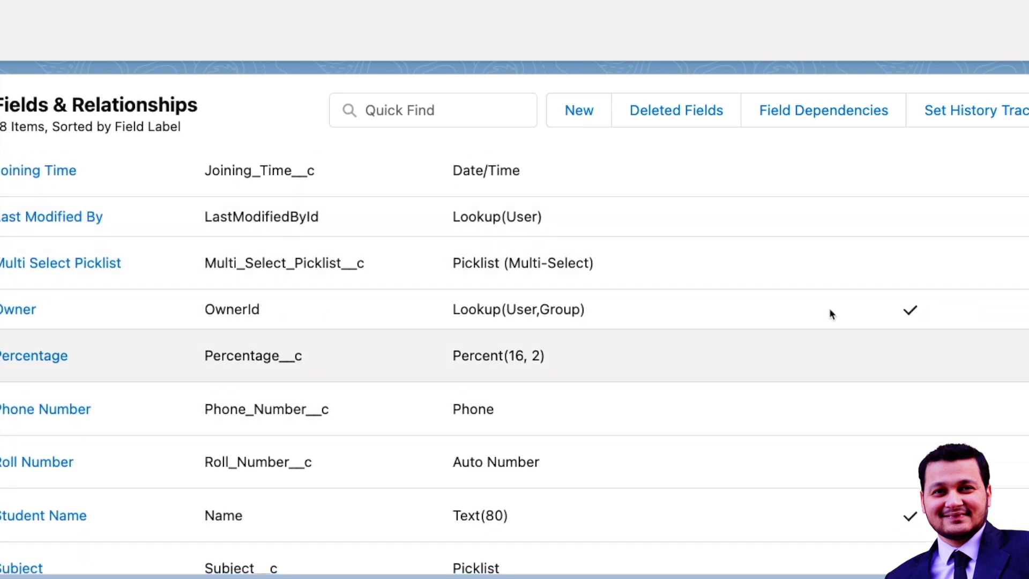
left_click(578, 112)
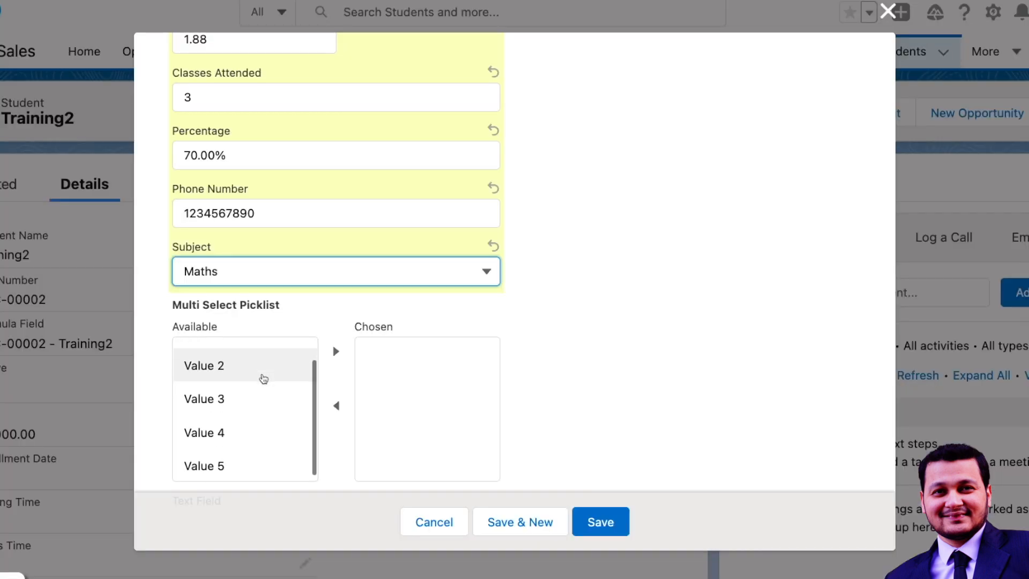
scroll(339, 324, "down", 1)
scroll(338, 323, "down", 1)
- Add Value 3 and Value 4 to the chosen values of the record's Multi Select Picklist
left_click(284, 329)
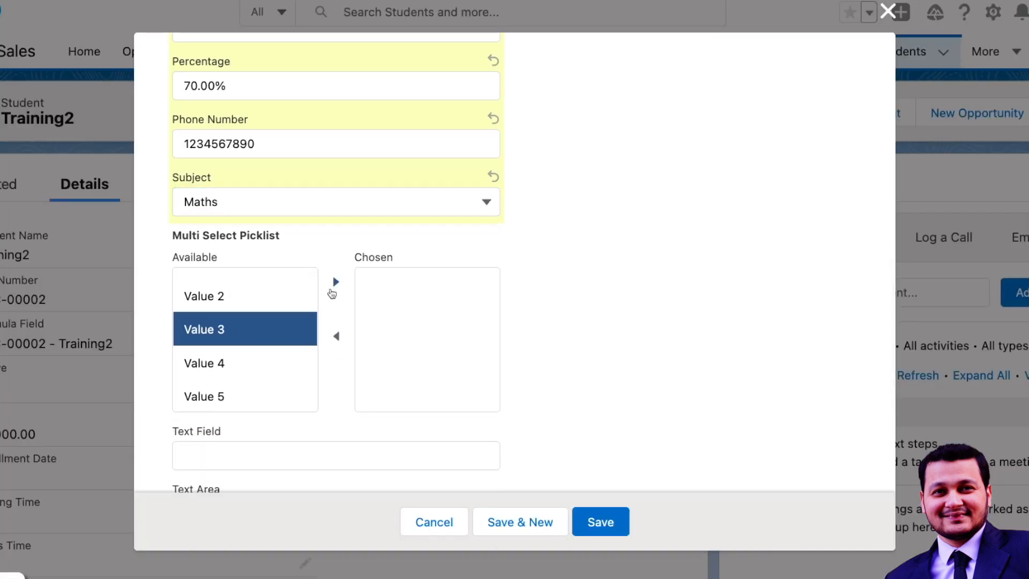
left_click(335, 282)
left_click(257, 358)
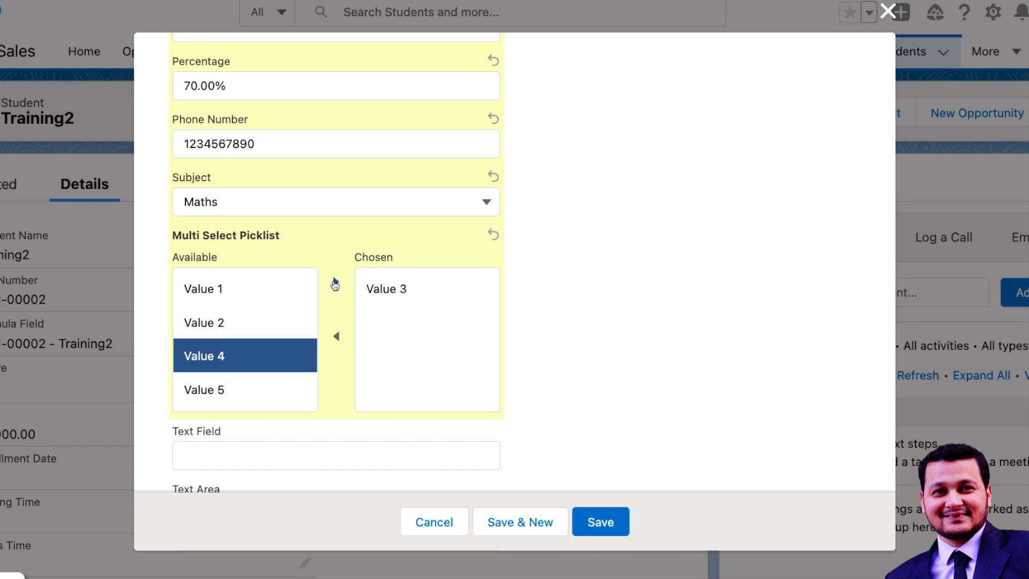
left_click(335, 283)
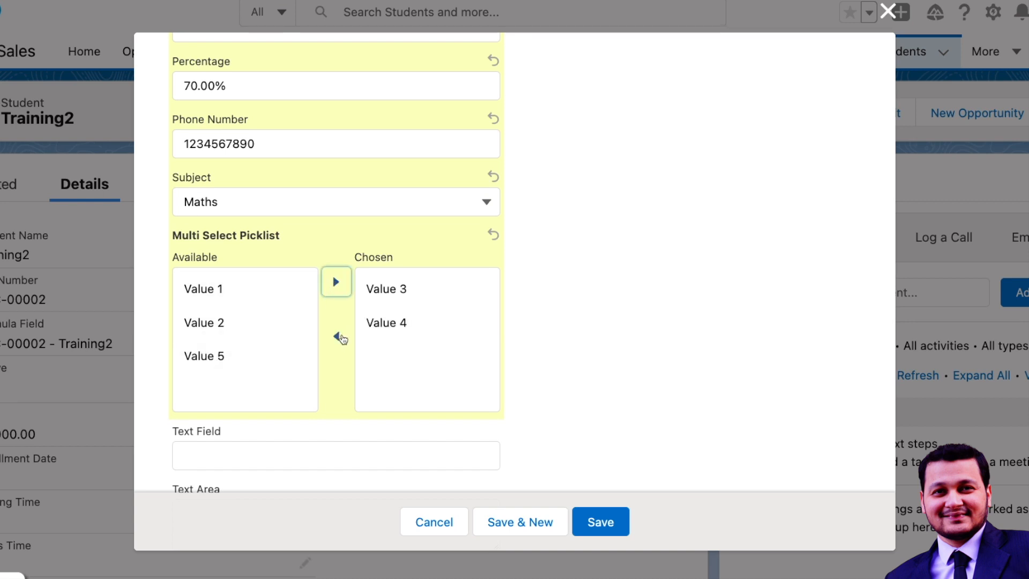
- Remove Value 4 and Value 3 from the chosen values of the Multi Select Picklist
left_click(364, 322)
left_click(336, 337)
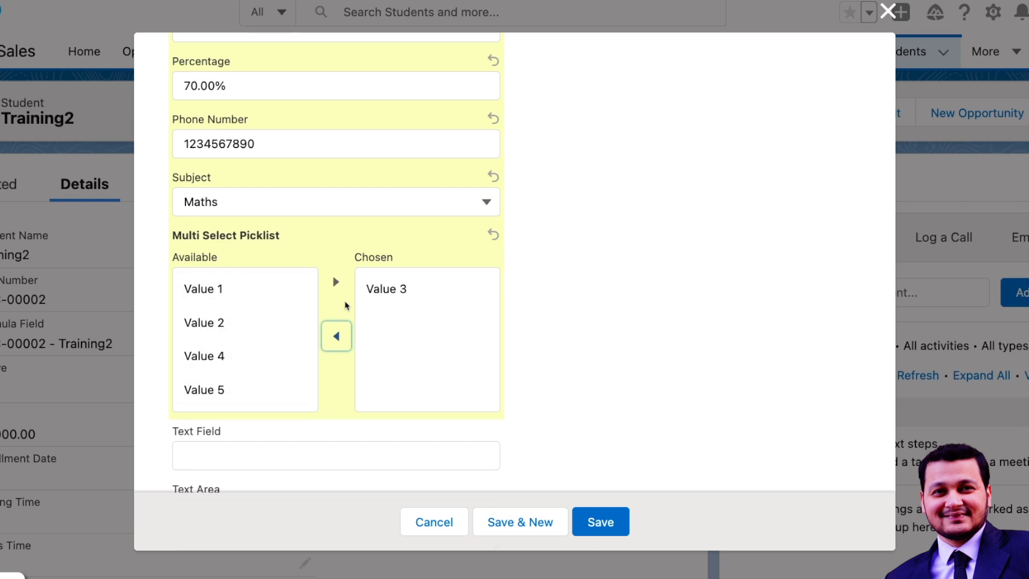
left_click(384, 299)
left_click(330, 334)
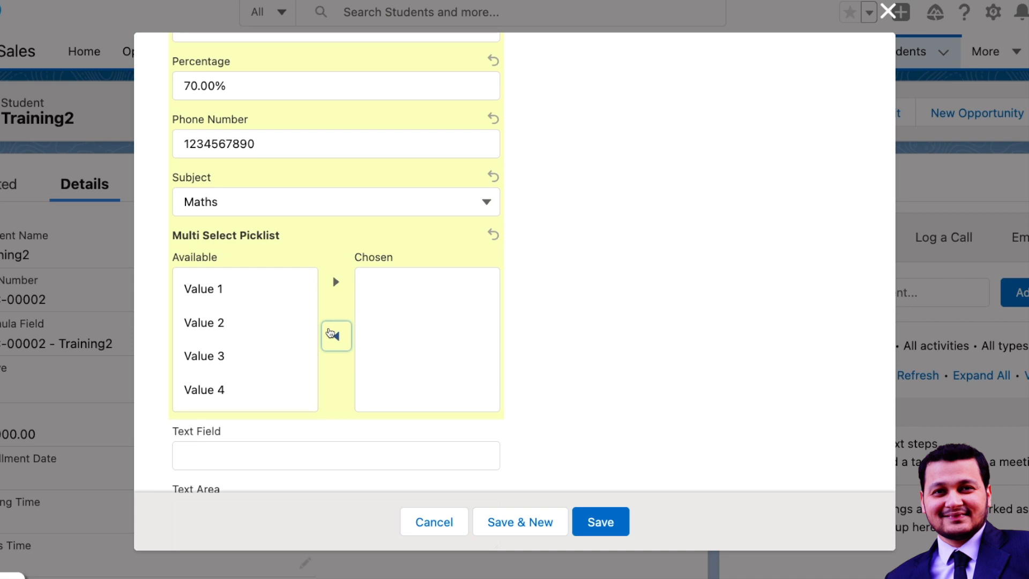
- Look through the available values of the Multi Select Picklist and add two of them to the chosen values
scroll(253, 374, "up", 1)
scroll(252, 375, "down", 1)
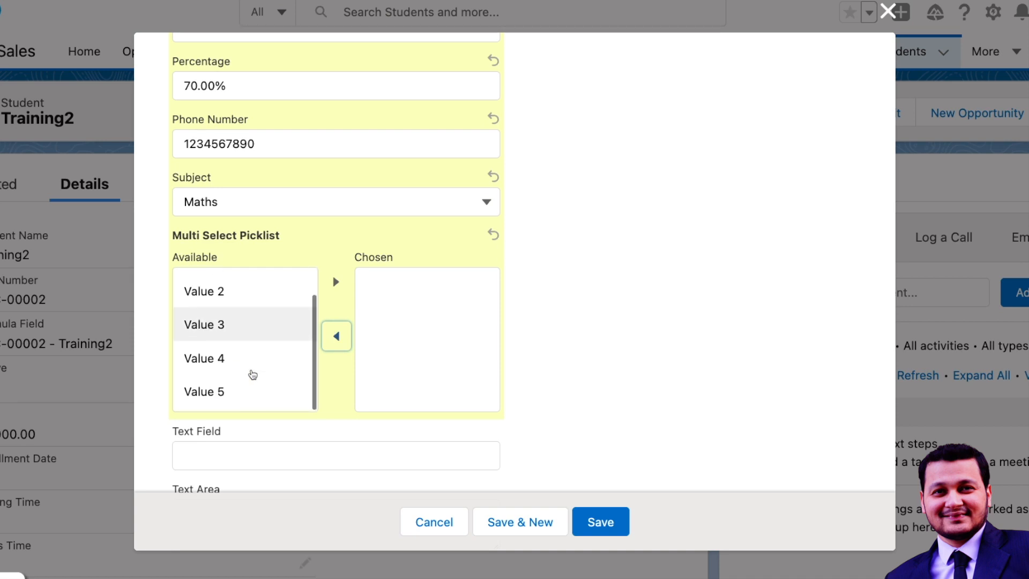
scroll(251, 374, "up", 1)
left_click(249, 325)
left_click(336, 281)
left_click(249, 317)
left_click(336, 283)
scroll(317, 363, "down", 2)
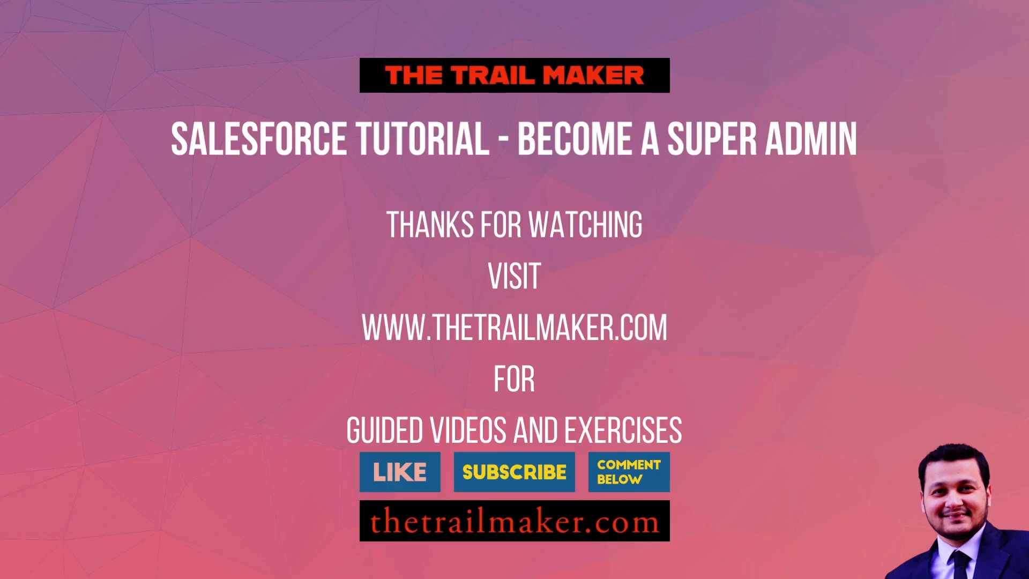